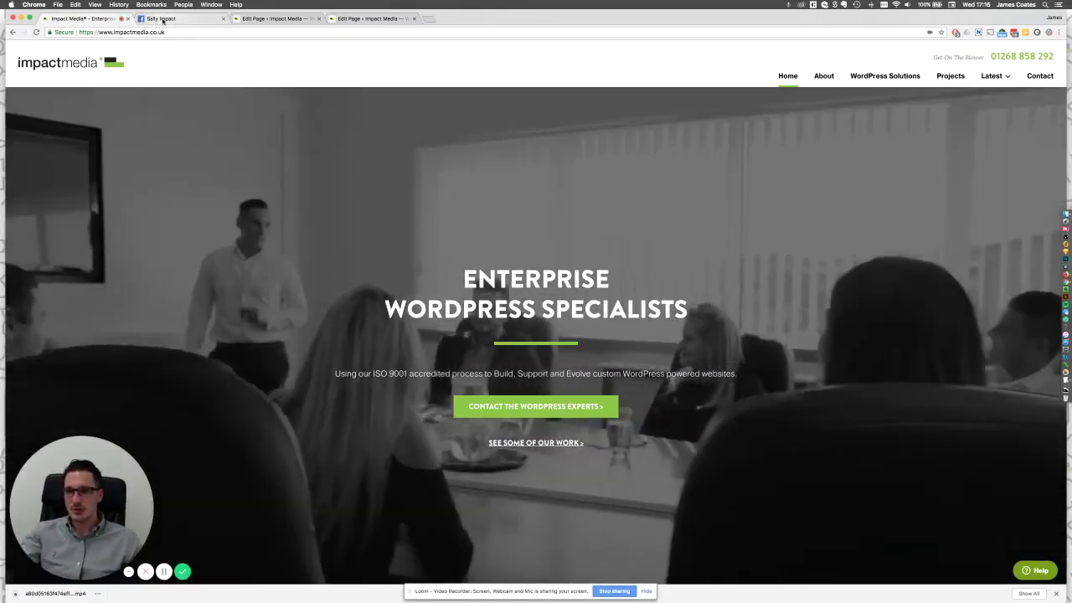
Step: Paste the yoast-no-preview-image page link into a new Facebook post to preview it
{"action": "left_click", "coordinate": [161, 17]}
{"action": "left_click", "coordinate": [502, 127]}
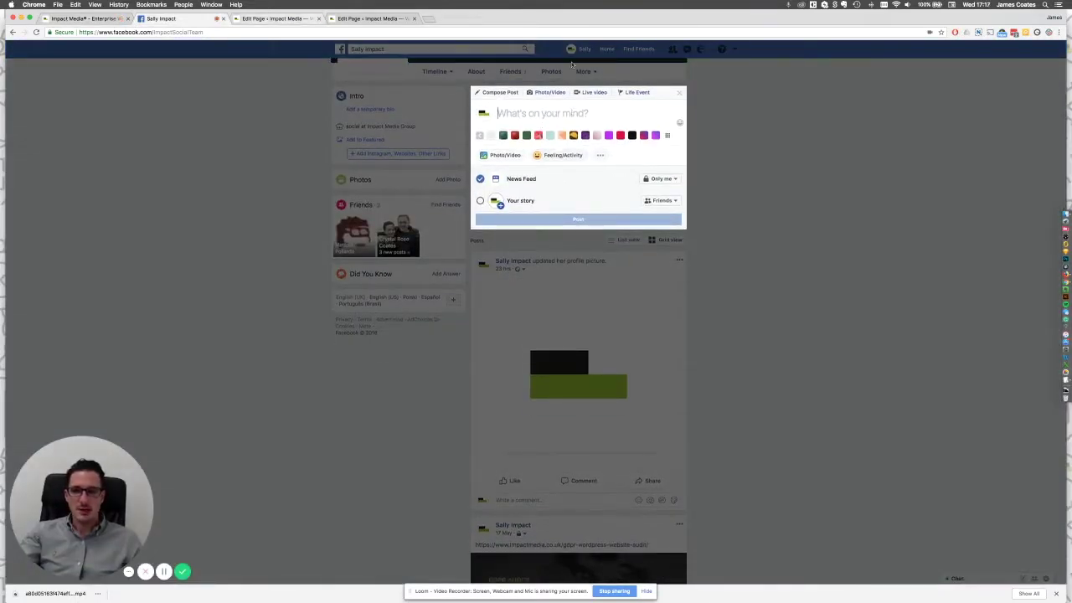
{"action": "type", "text": "https://www.impactmedia.co.uk/yoast-no-preview-image/"}
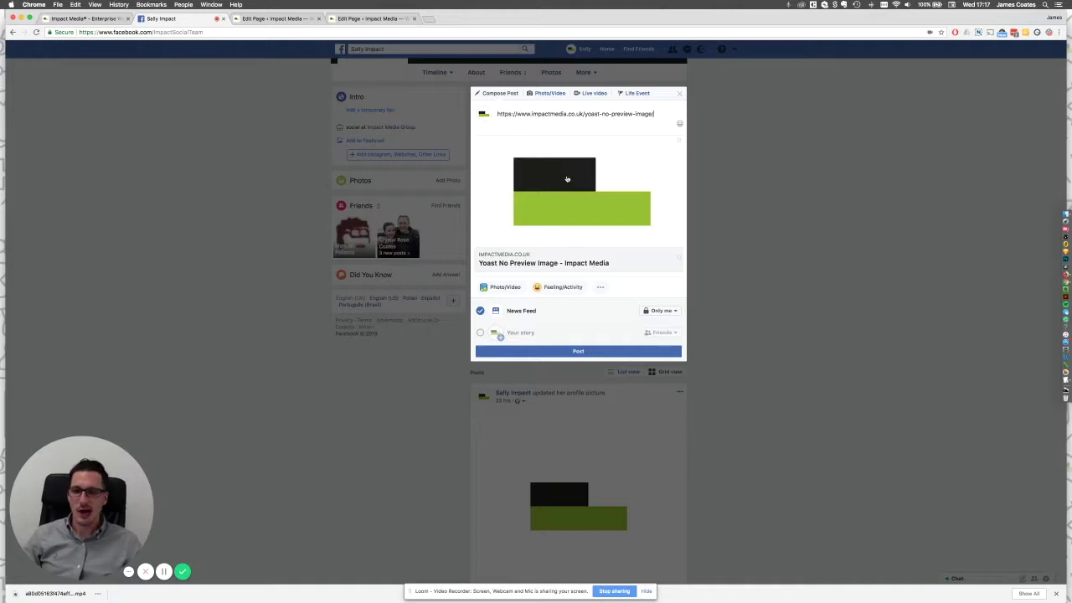
Step: Delete the link, discard the draft post and reload Facebook
{"action": "triple_click", "coordinate": [602, 112]}
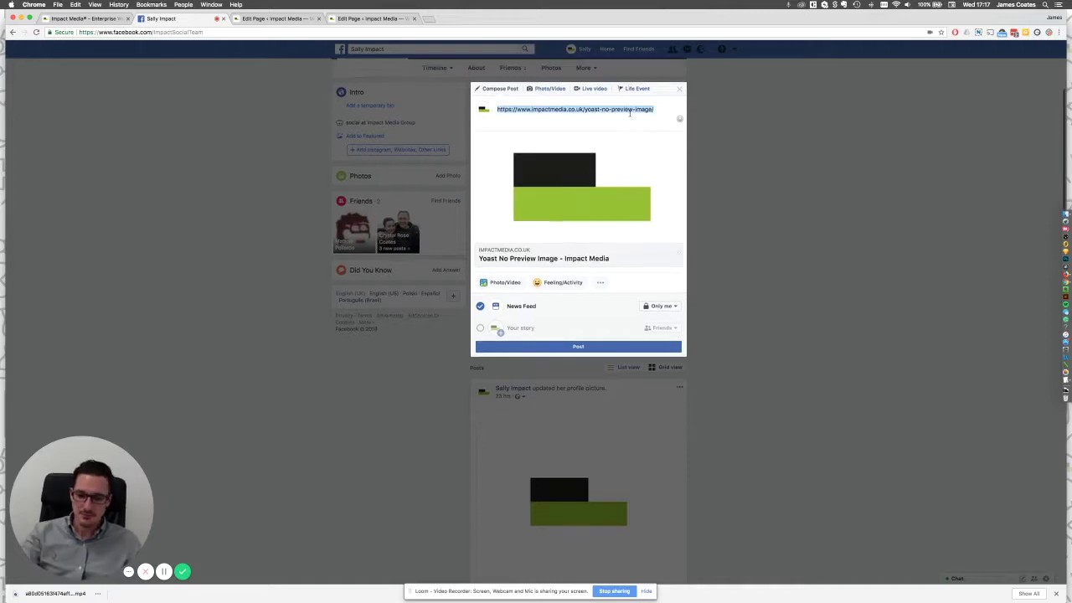
{"action": "scroll", "coordinate": [671, 112], "scroll_direction": "up", "scroll_amount": 1}
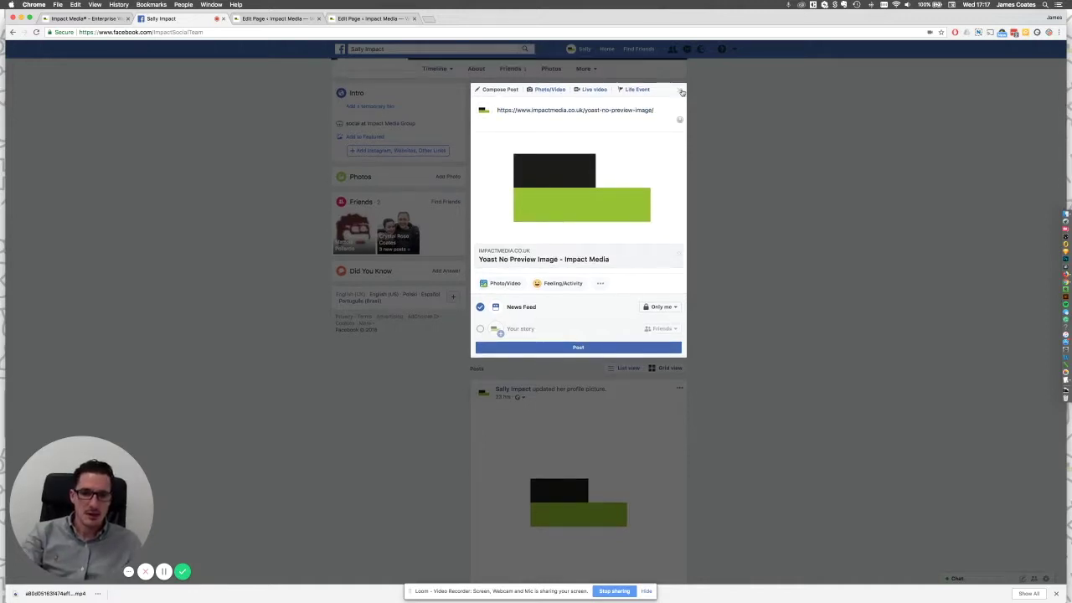
{"action": "left_click", "coordinate": [681, 92]}
{"action": "left_click", "coordinate": [644, 112]}
{"action": "key", "text": "ctrl+a"}
{"action": "key", "text": "BackSpace"}
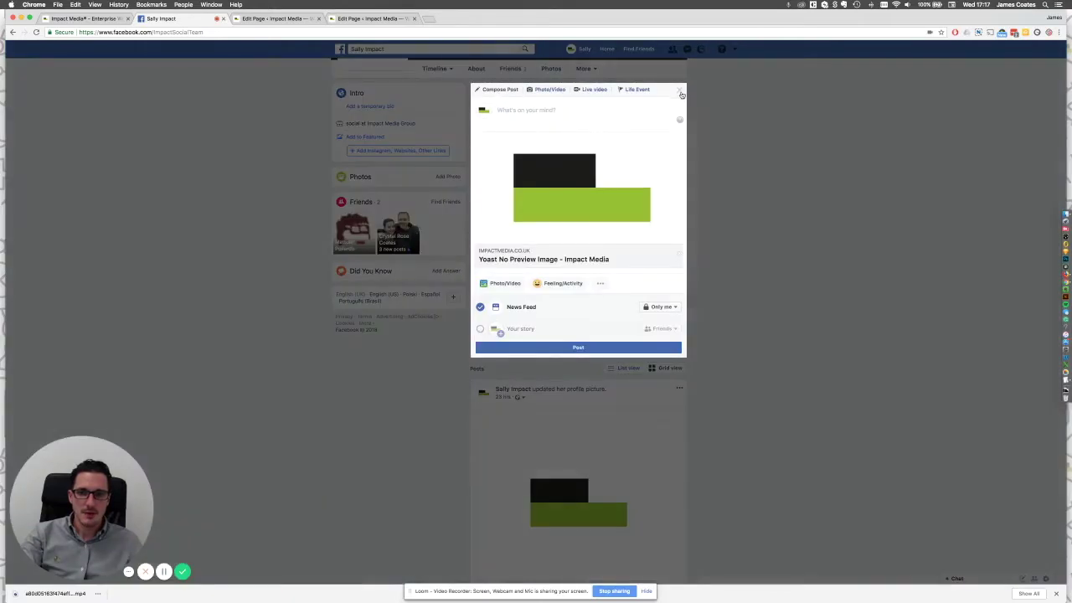
{"action": "left_click", "coordinate": [681, 94]}
{"action": "key", "text": "super+r"}
{"action": "key", "text": "Return"}
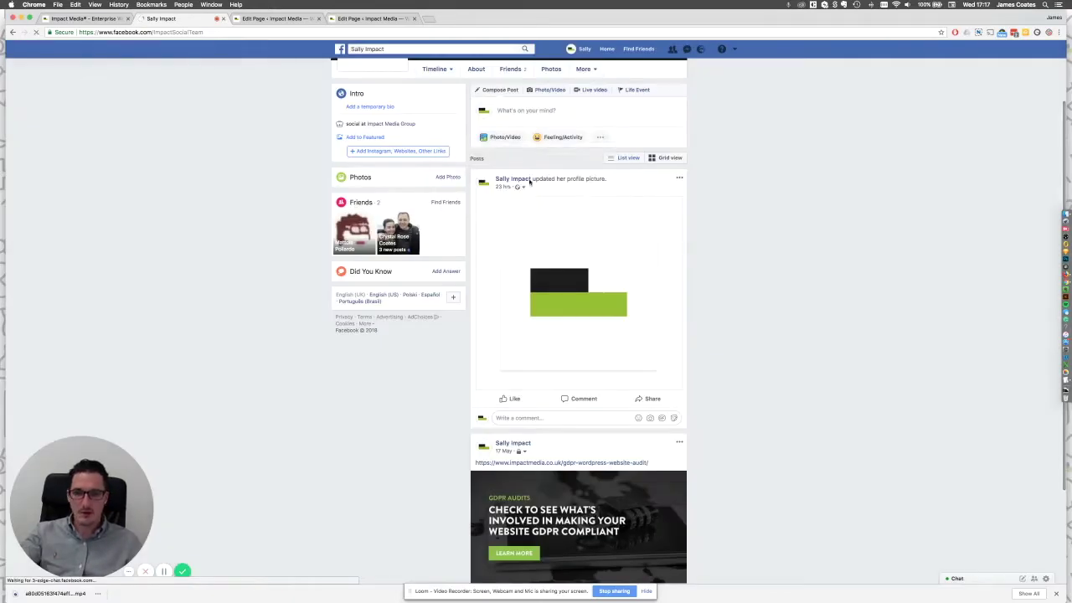
{"action": "left_click", "coordinate": [283, 19]}
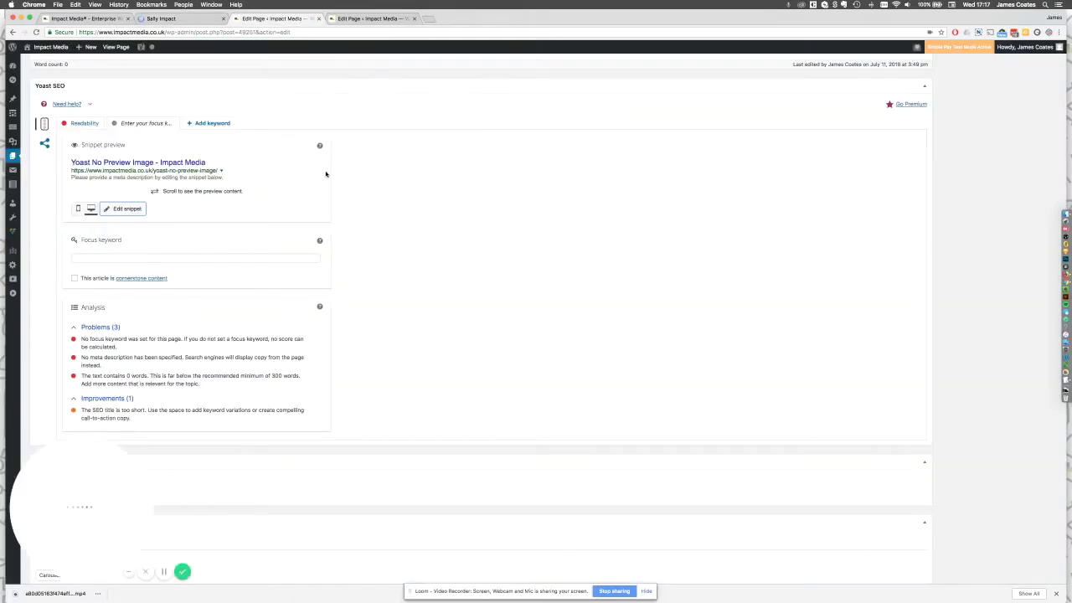
Step: Expand the Yoast snippet editor to reveal the page's SEO title, slug and empty meta description
{"action": "scroll", "coordinate": [335, 174], "scroll_direction": "up", "scroll_amount": 3}
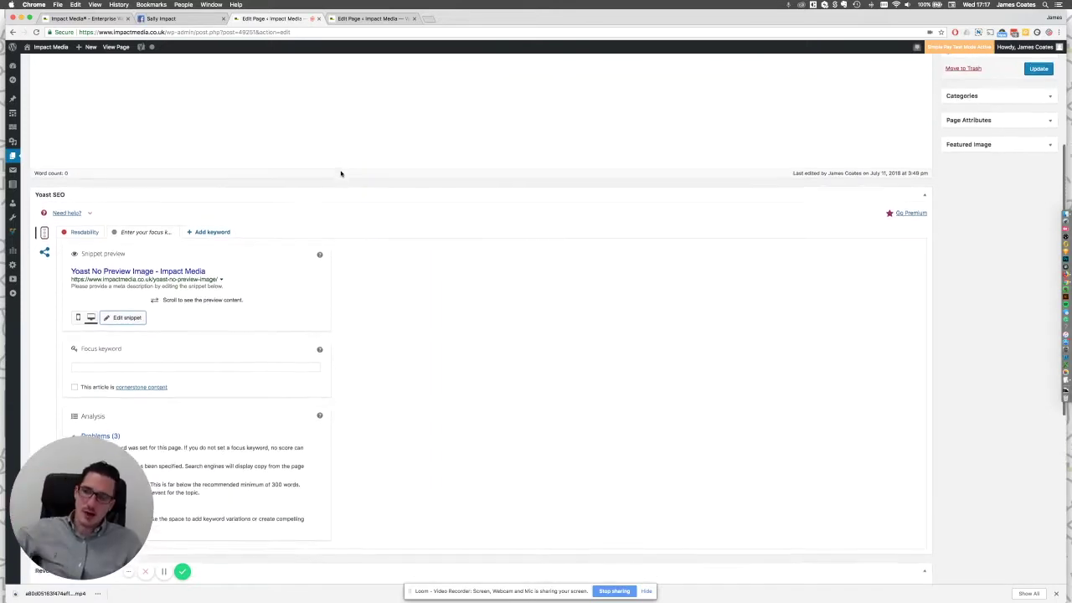
{"action": "scroll", "coordinate": [341, 173], "scroll_direction": "up", "scroll_amount": 3}
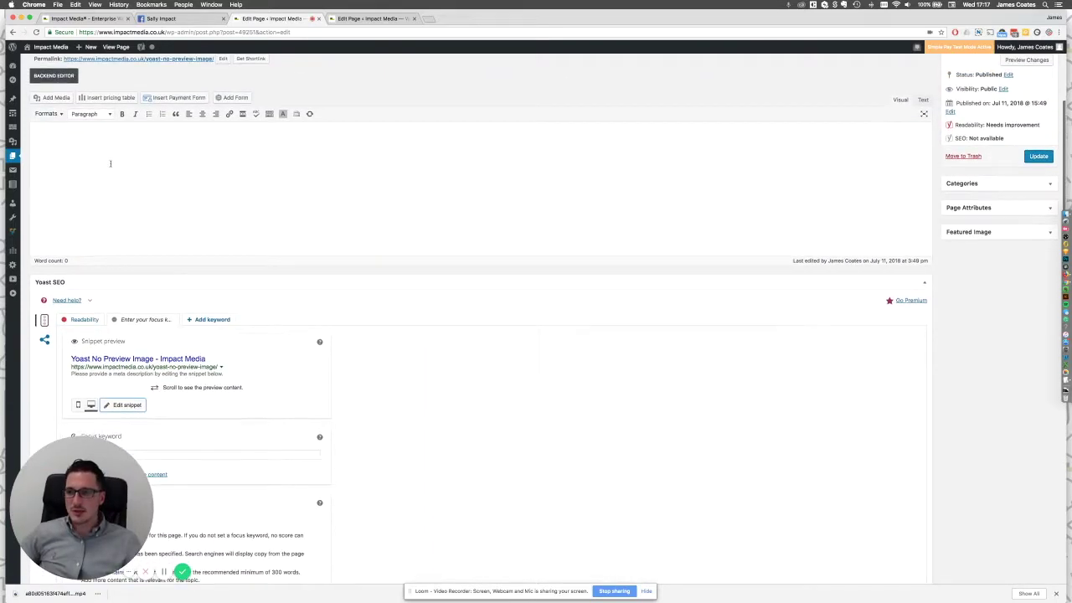
{"action": "scroll", "coordinate": [178, 149], "scroll_direction": "down", "scroll_amount": 1}
{"action": "scroll", "coordinate": [151, 160], "scroll_direction": "down", "scroll_amount": 2}
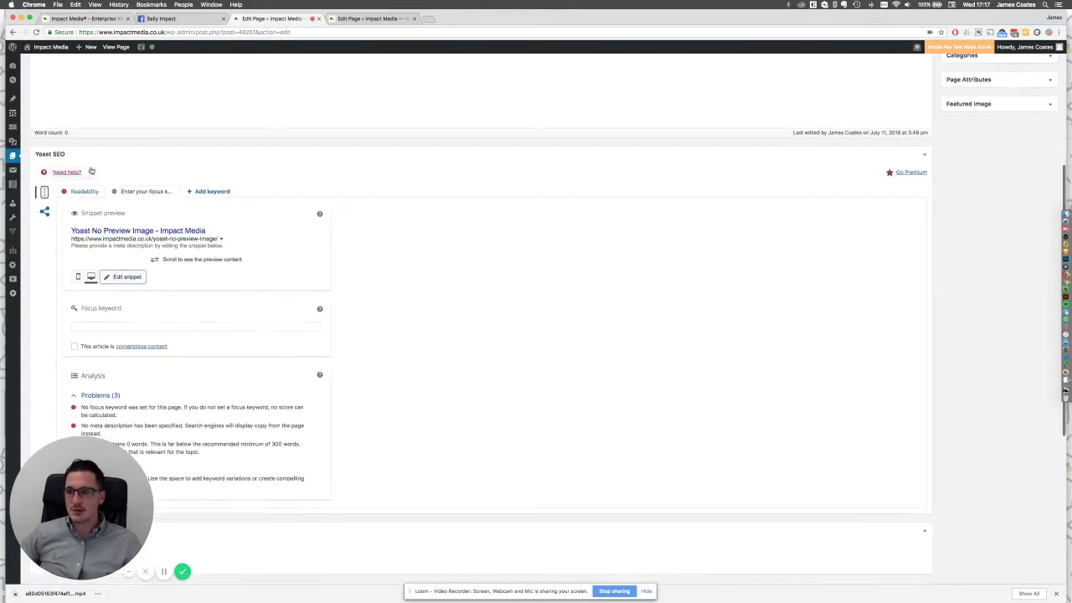
{"action": "scroll", "coordinate": [267, 241], "scroll_direction": "down", "scroll_amount": 1}
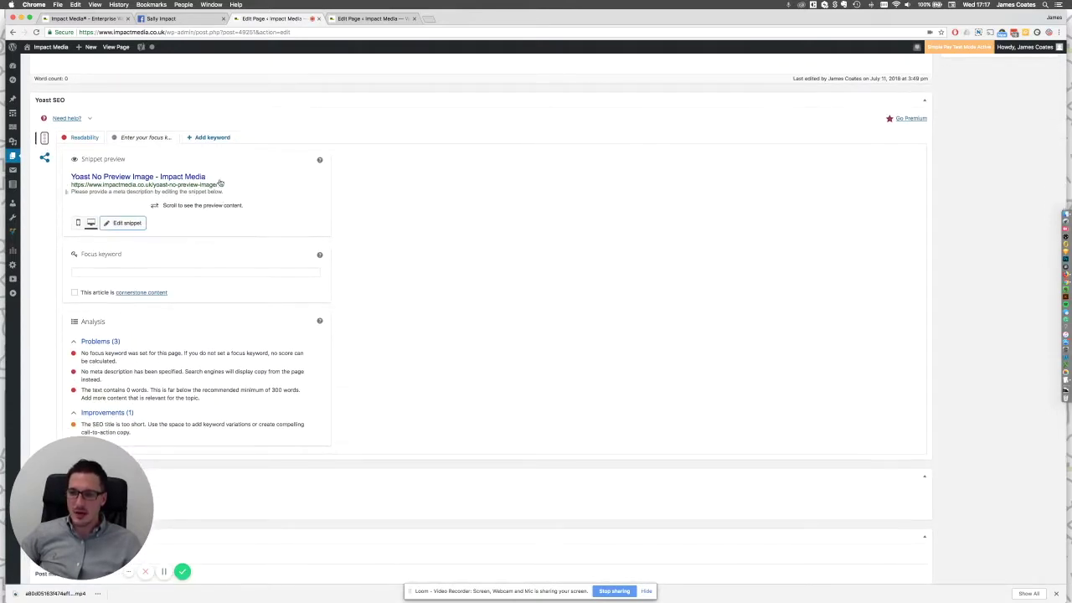
{"action": "left_click", "coordinate": [124, 223]}
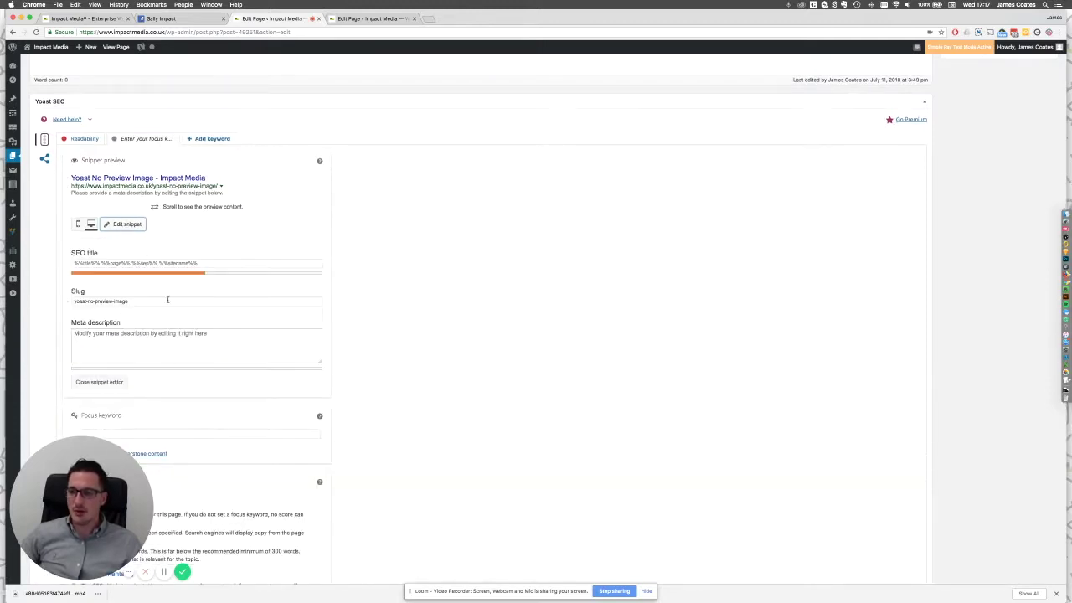
{"action": "scroll", "coordinate": [124, 244], "scroll_direction": "up", "scroll_amount": 1}
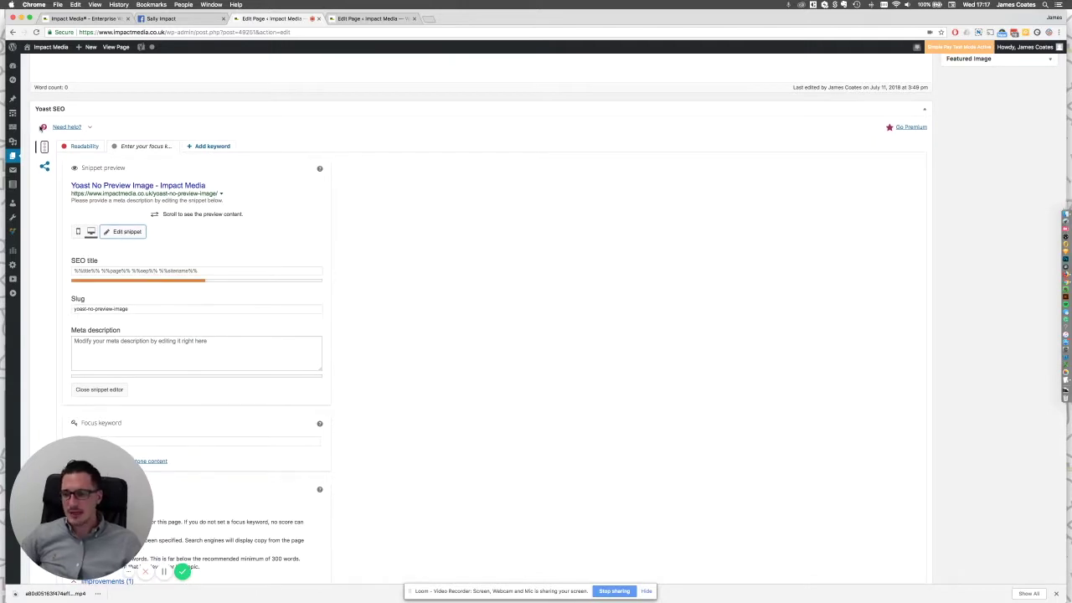
Step: Check the empty Facebook title, description and image fields under Yoast's Social tab, briefly viewing Twitter
{"action": "left_click", "coordinate": [44, 168]}
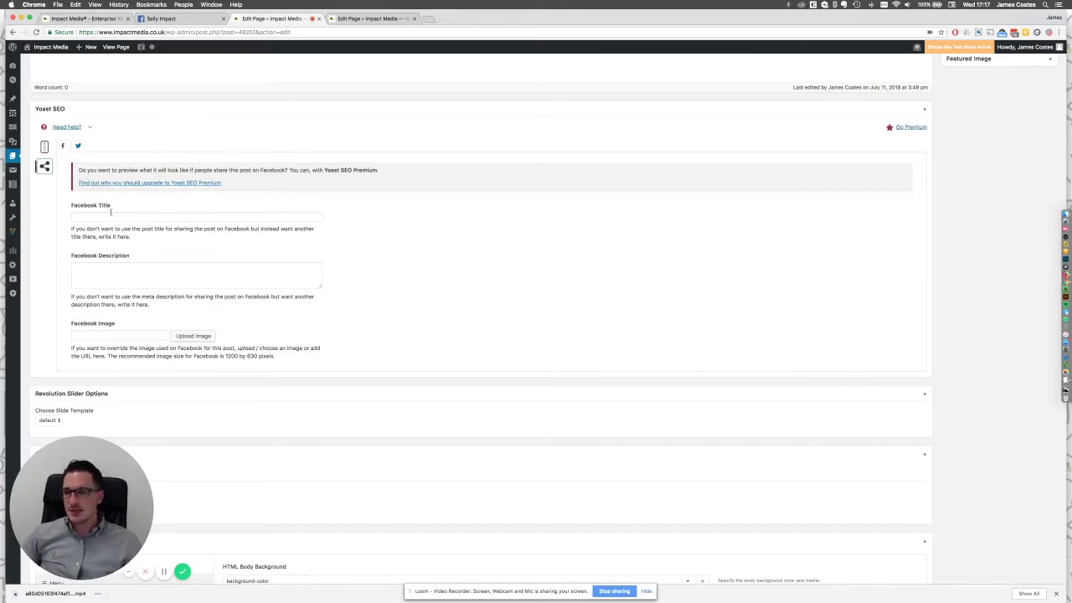
{"action": "left_click", "coordinate": [110, 213]}
{"action": "left_click", "coordinate": [109, 280]}
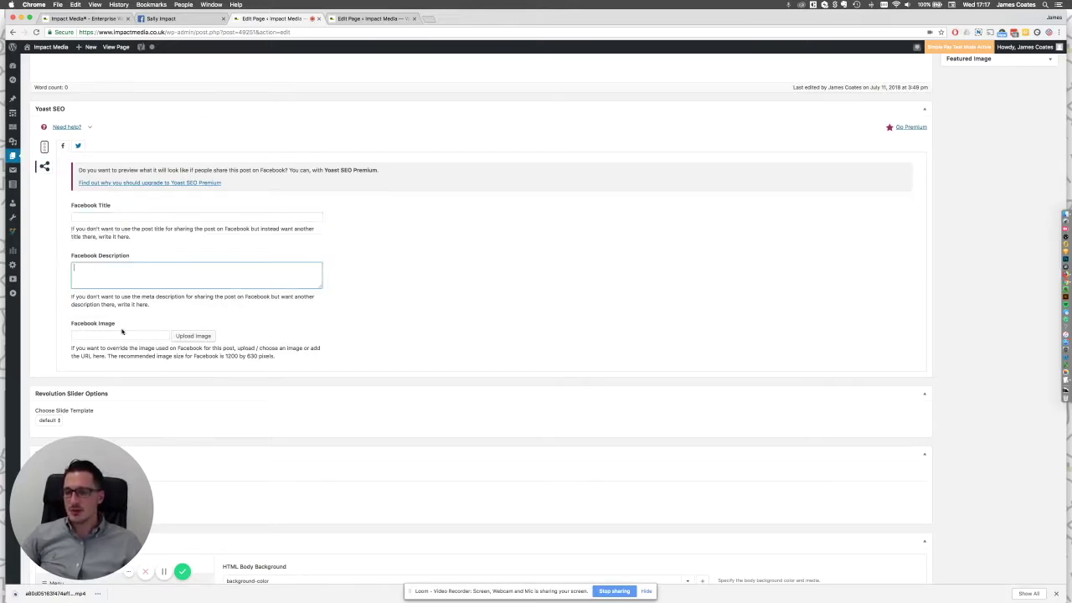
{"action": "left_click", "coordinate": [120, 335]}
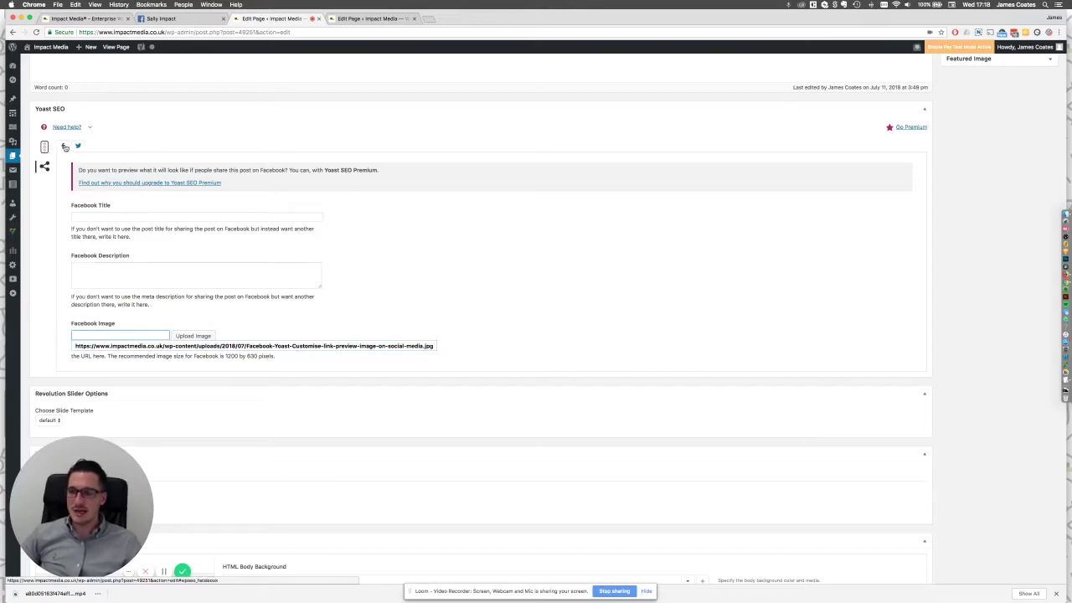
{"action": "left_click", "coordinate": [76, 148]}
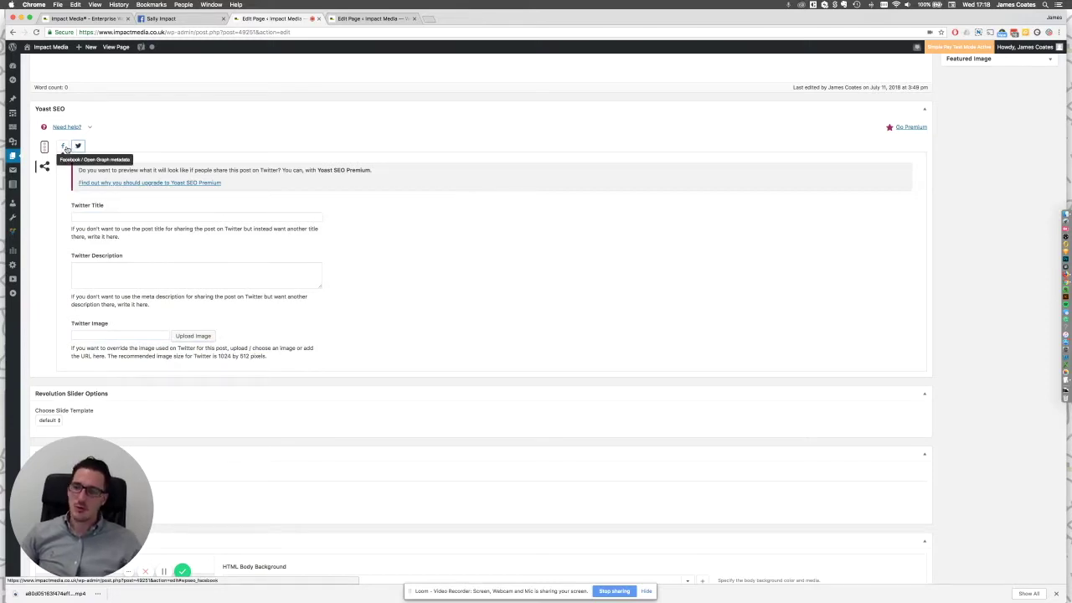
{"action": "left_click", "coordinate": [64, 148]}
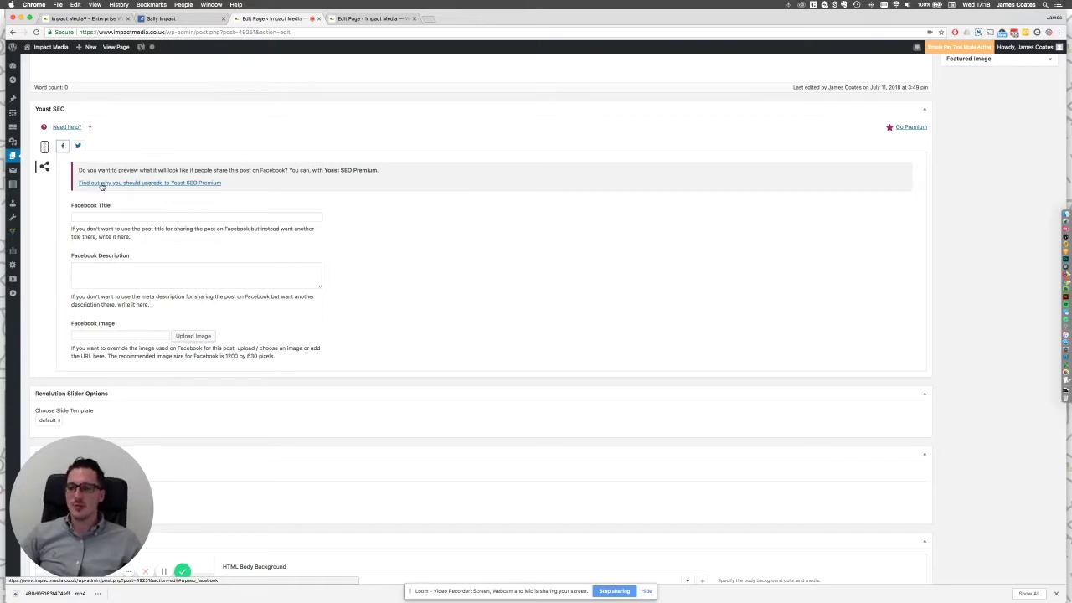
{"action": "scroll", "coordinate": [102, 186], "scroll_direction": "down", "scroll_amount": 1}
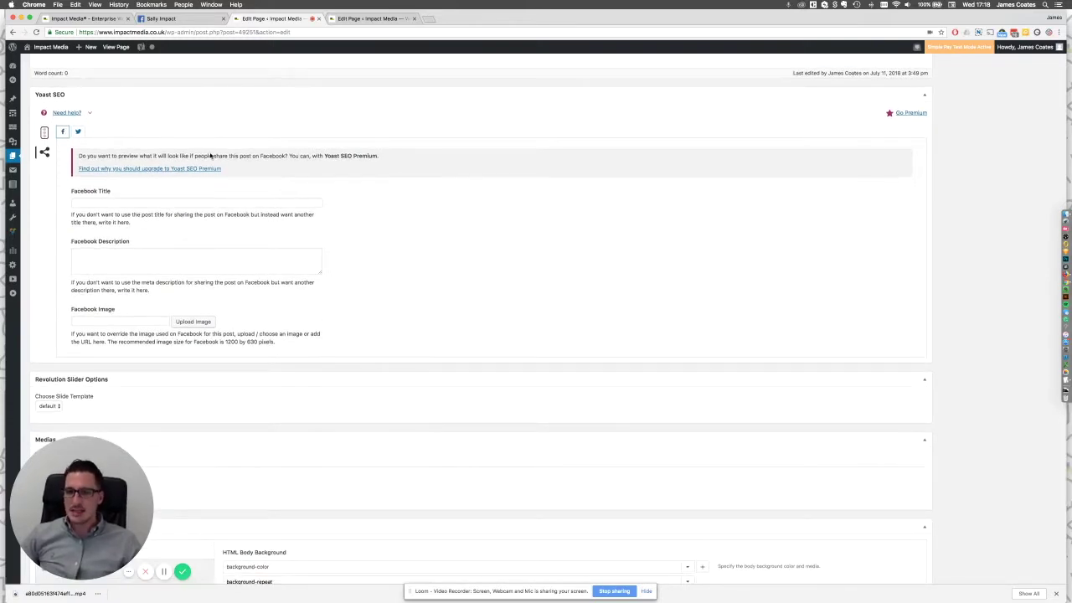
Step: View the Customise Link Images Using Yoast page's filled Facebook settings, then grab the yoast-preview-image link from the notes
{"action": "left_click", "coordinate": [354, 20]}
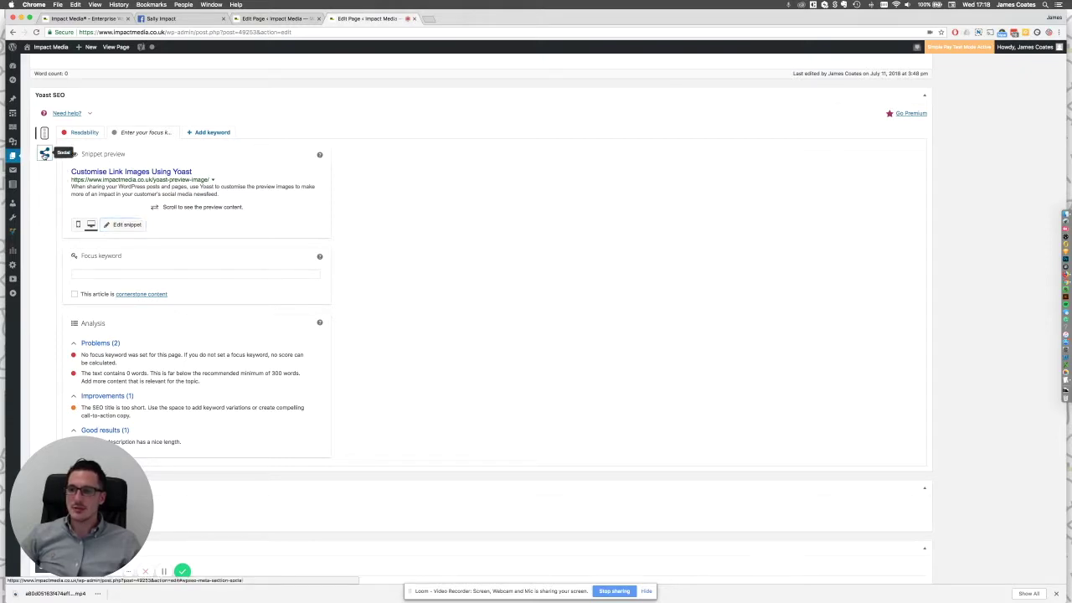
{"action": "left_click", "coordinate": [45, 154]}
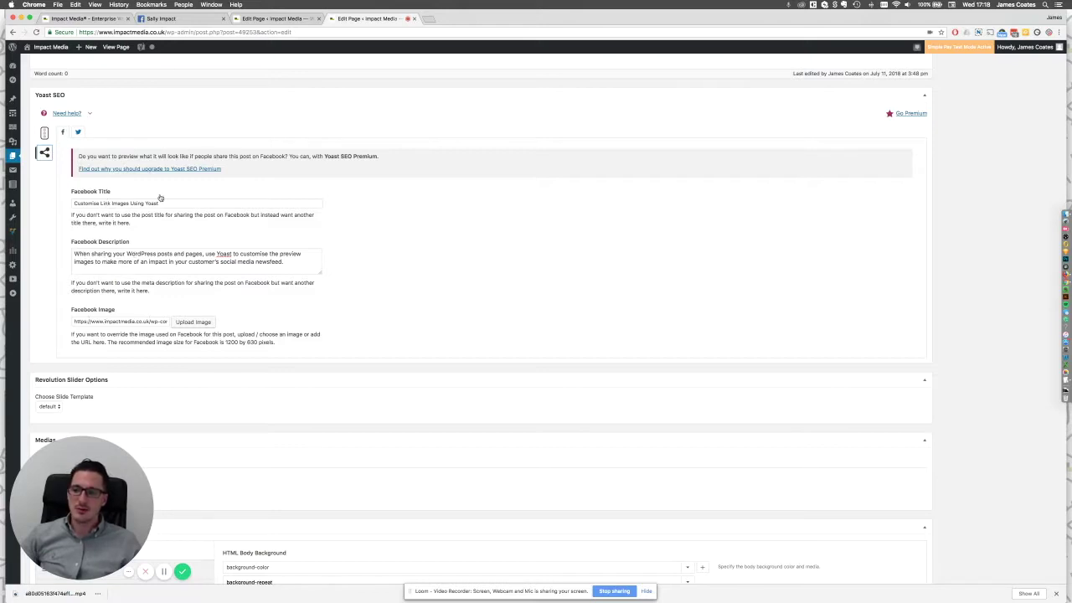
{"action": "key", "text": "super+Tab"}
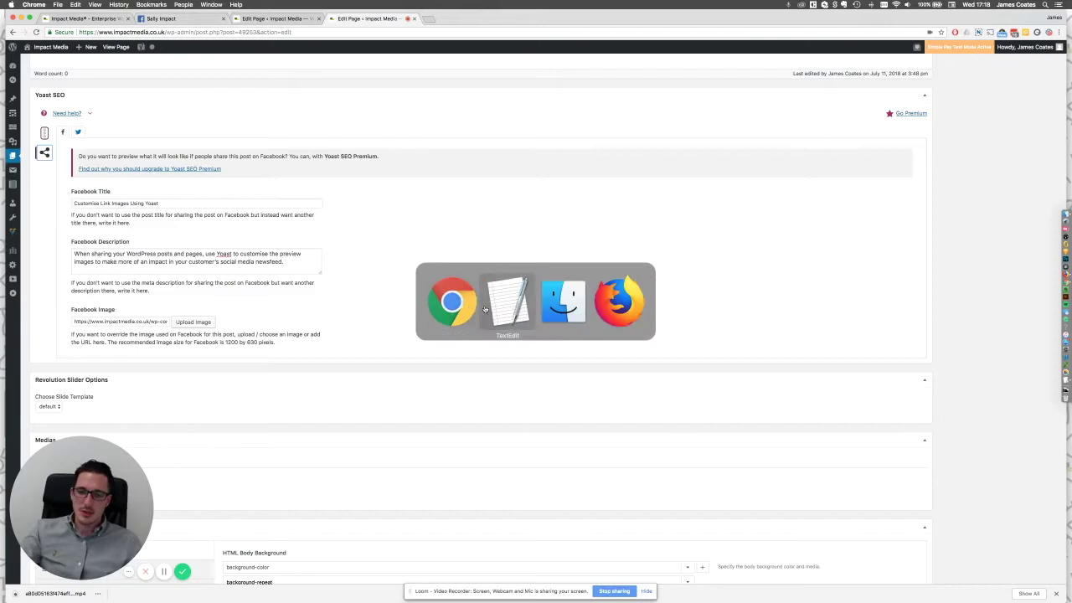
{"action": "left_click_drag", "start_coordinate": [563, 271], "coordinate": [488, 271]}
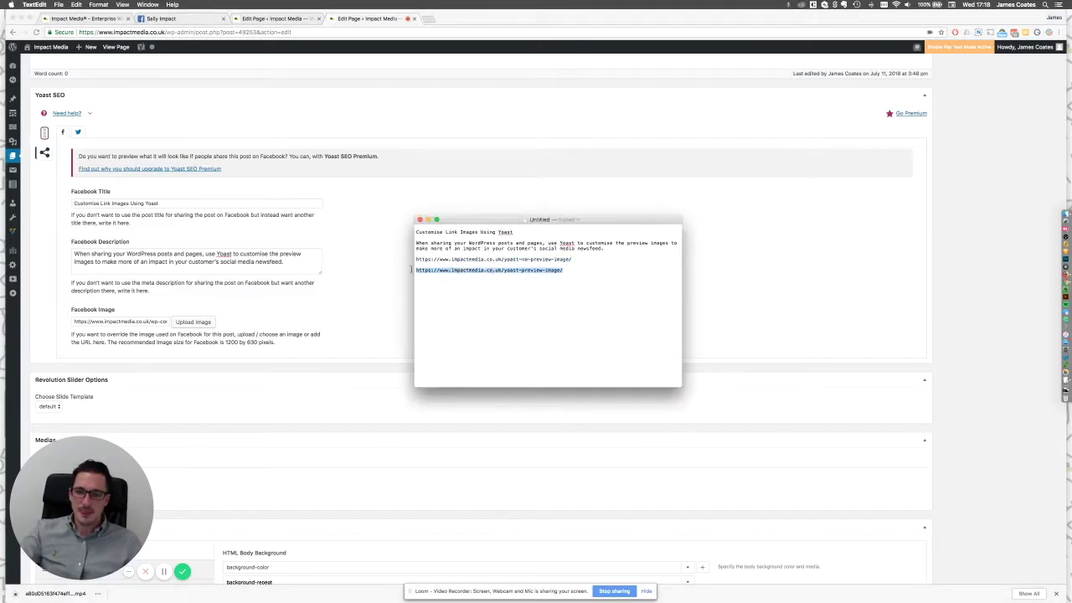
{"action": "left_click", "coordinate": [178, 18]}
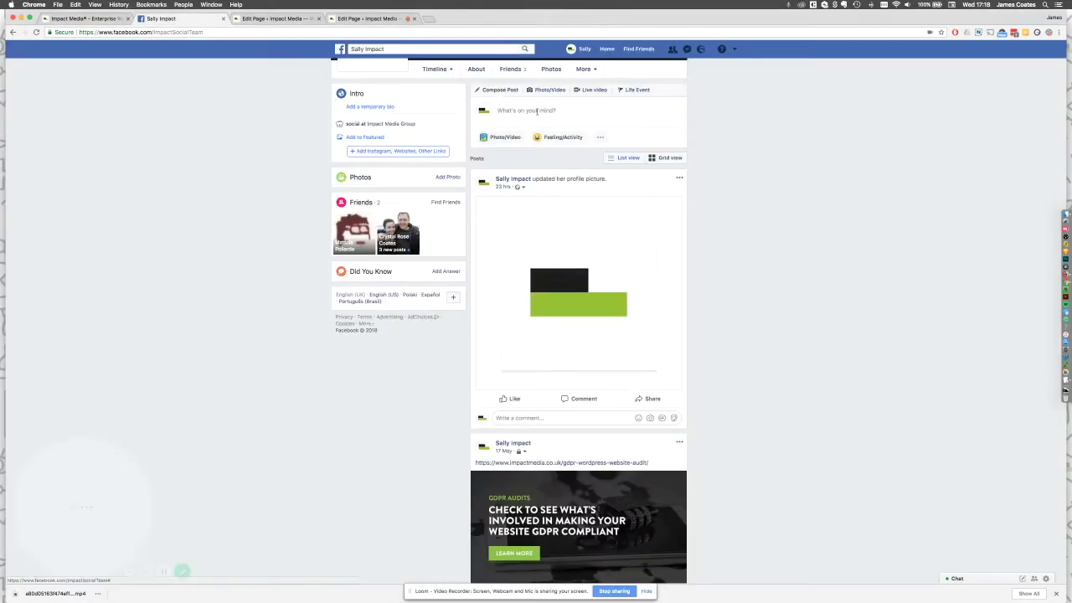
Step: Paste the yoast-preview-image link into a new Facebook post and compare its preview with Yoast's settings
{"action": "left_click", "coordinate": [485, 117]}
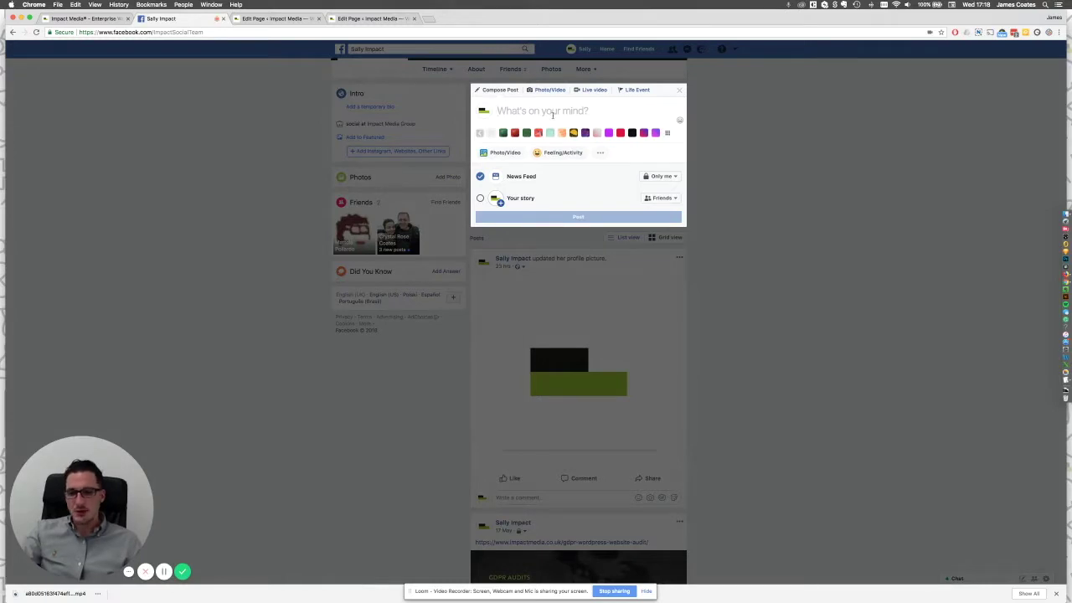
{"action": "type", "text": "https://www.impactmedia.co.uk/yoast-preview-image/"}
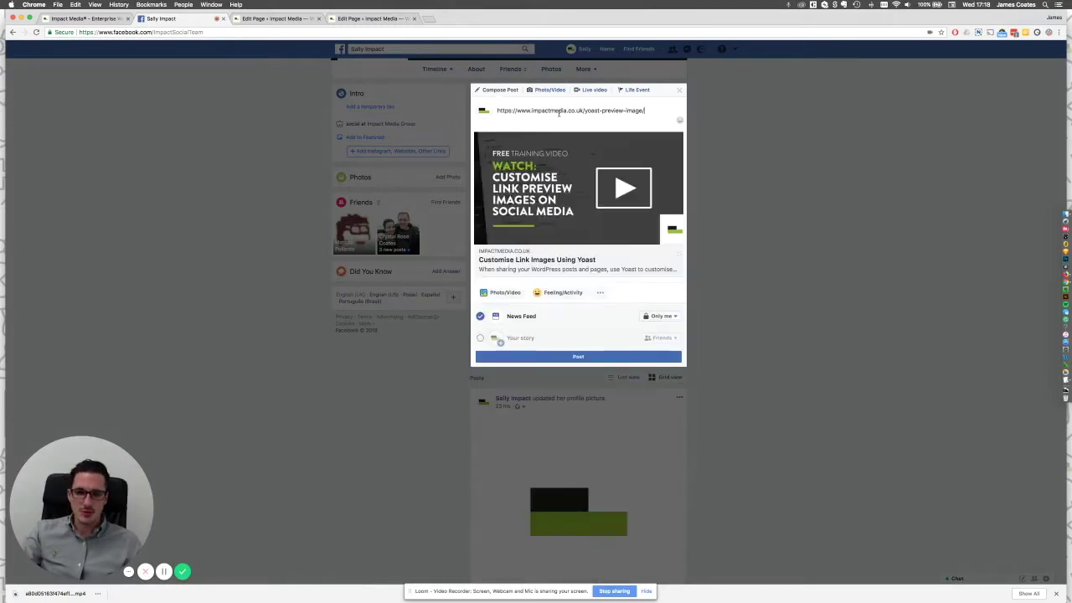
{"action": "mouse_move", "coordinate": [577, 189]}
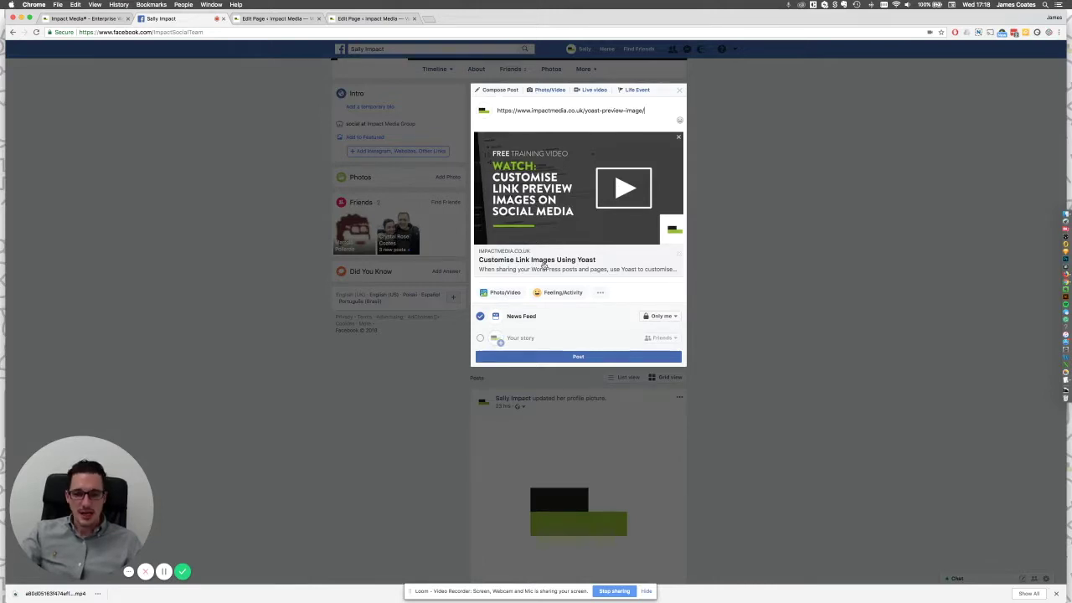
{"action": "left_click", "coordinate": [369, 18]}
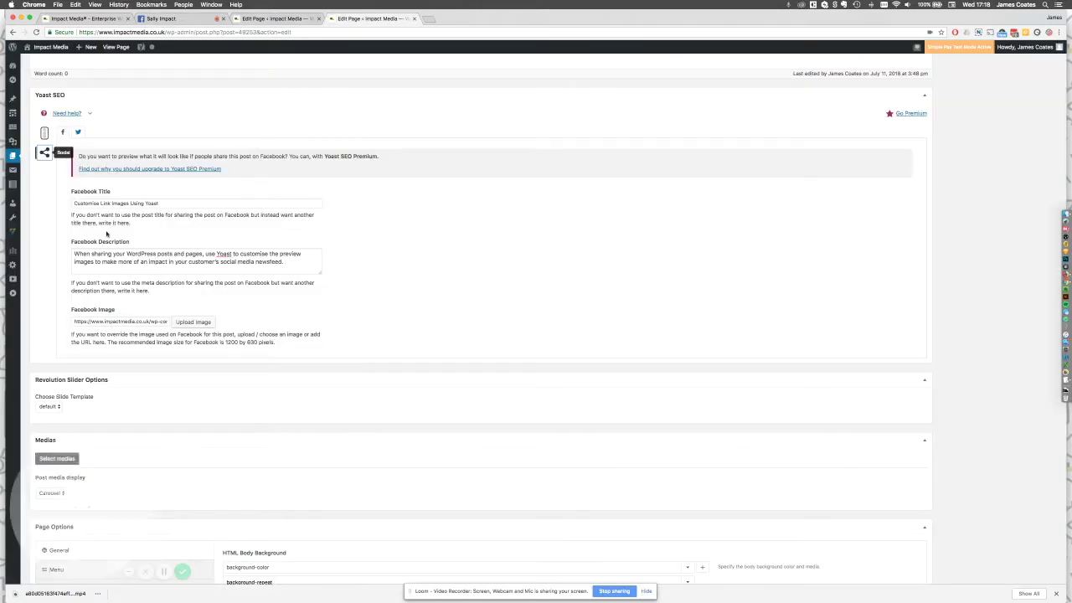
{"action": "left_click", "coordinate": [180, 18]}
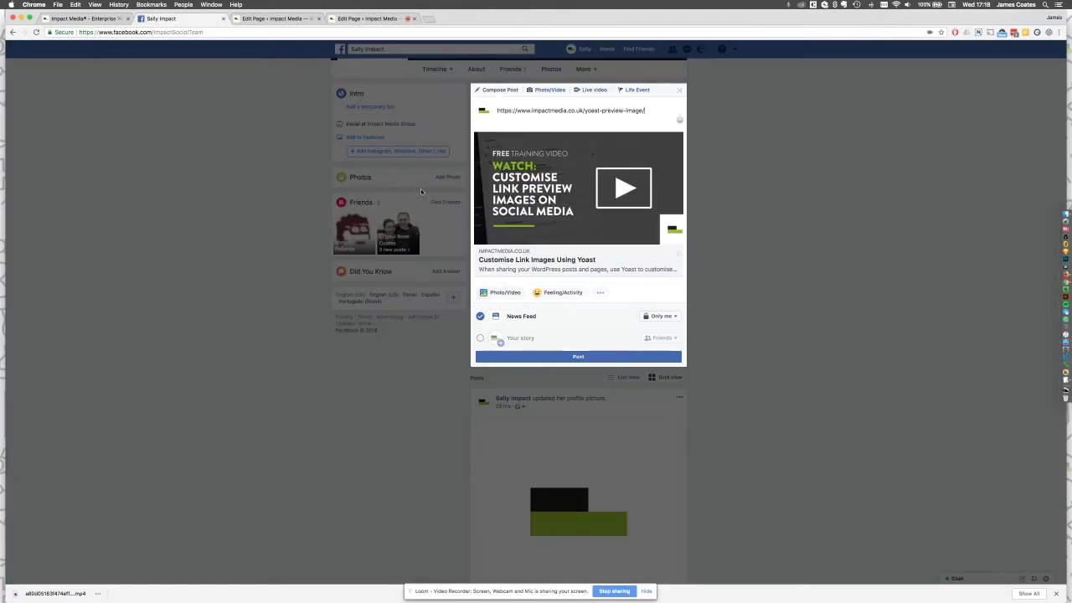